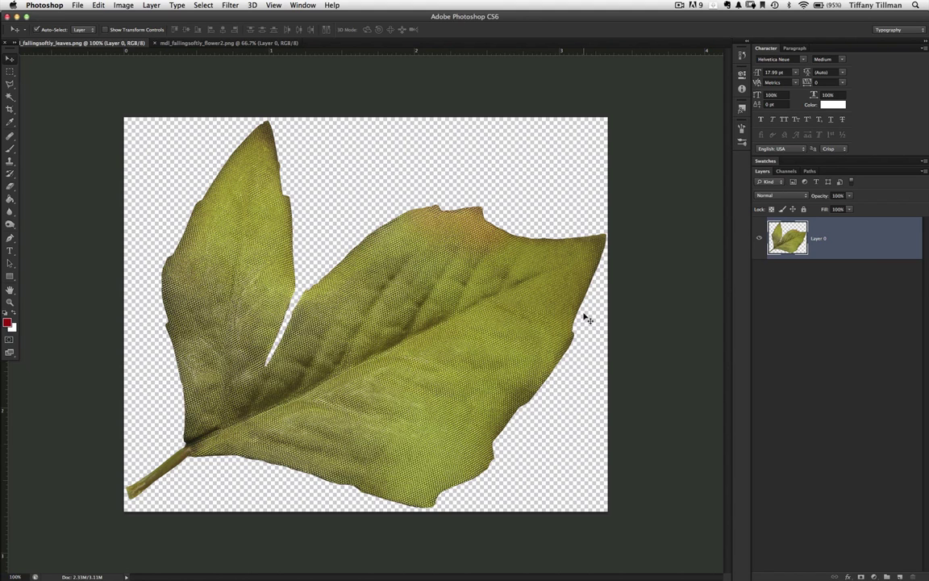
Add a Solid Color fill layer, Color Fill 1, keeping the default dark red 970909
left_click(875, 575)
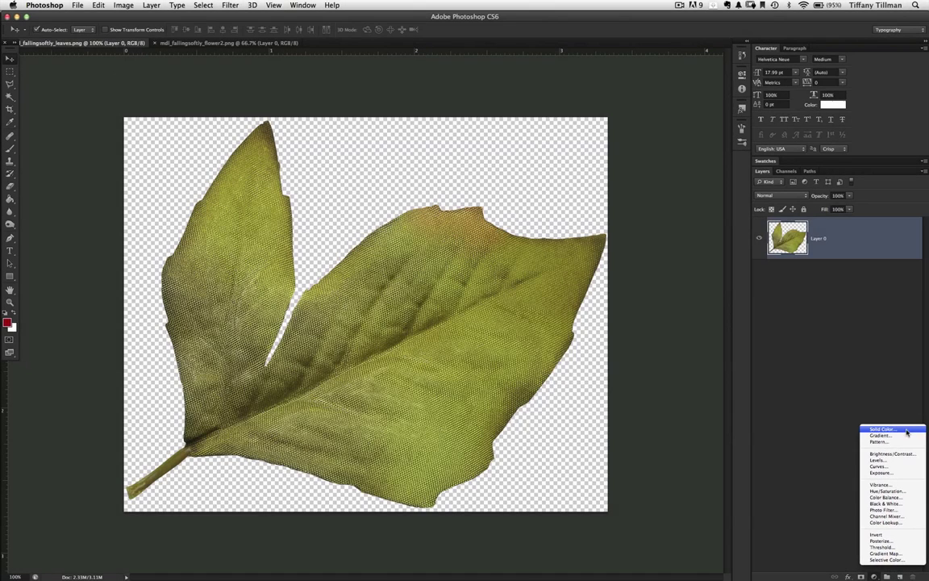
left_click(905, 433)
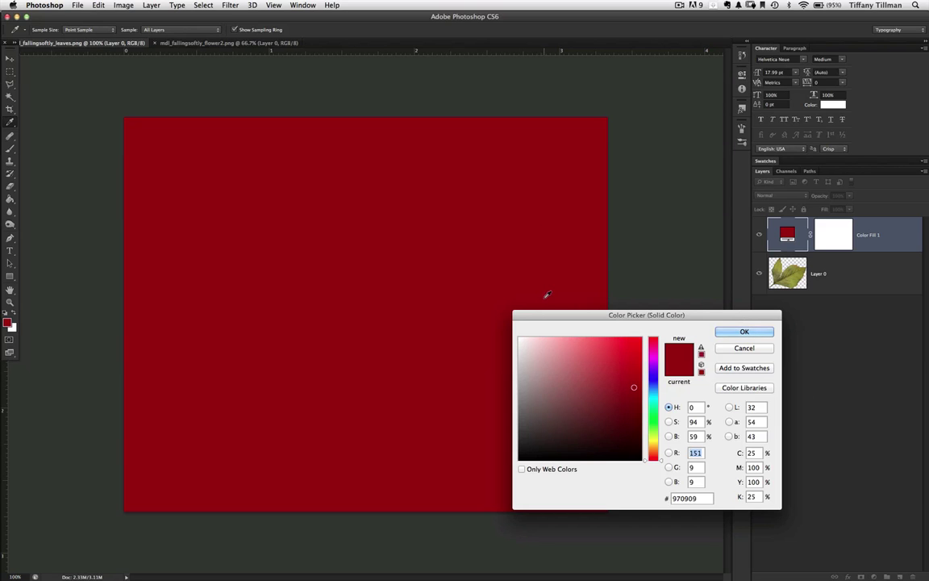
left_click(724, 334)
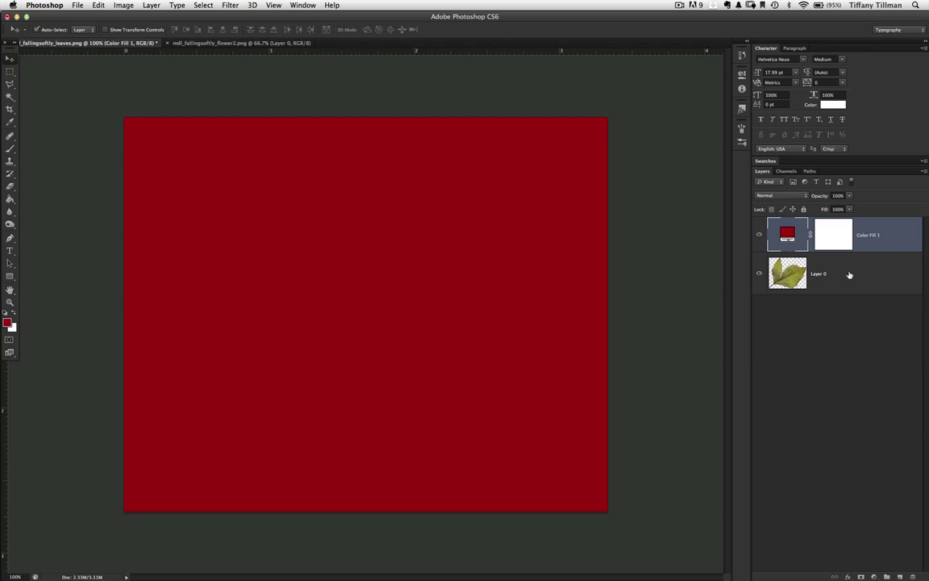
Clip Color Fill 1 to Layer 0 with Layer > Create Clipping Mask
left_click(150, 6)
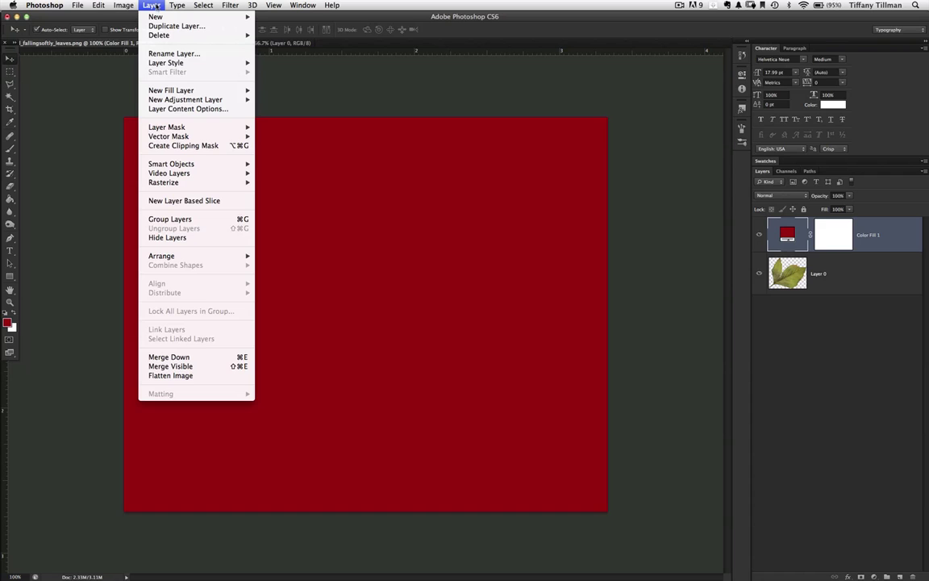
left_click(226, 146)
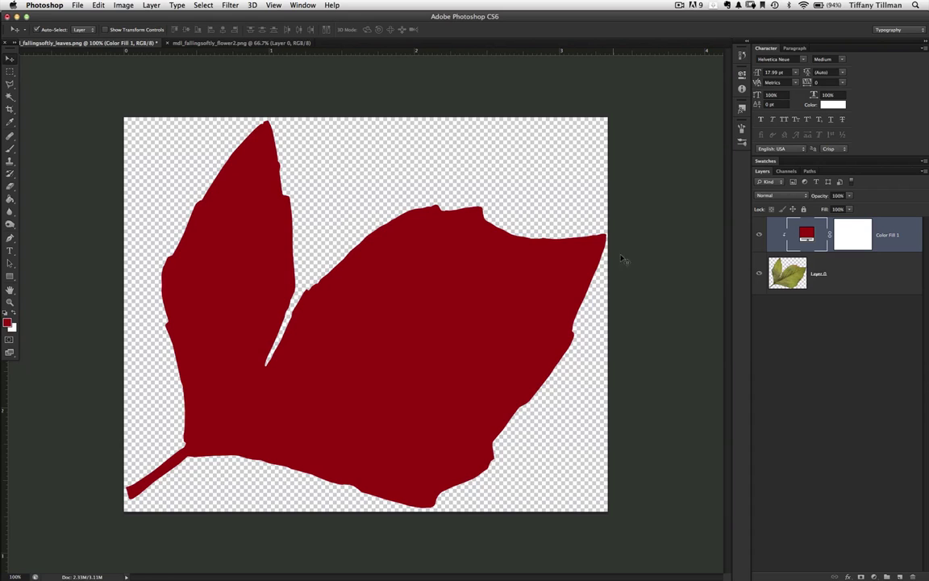
Change Color Fill 1's blend mode from Normal to Color
left_click(802, 196)
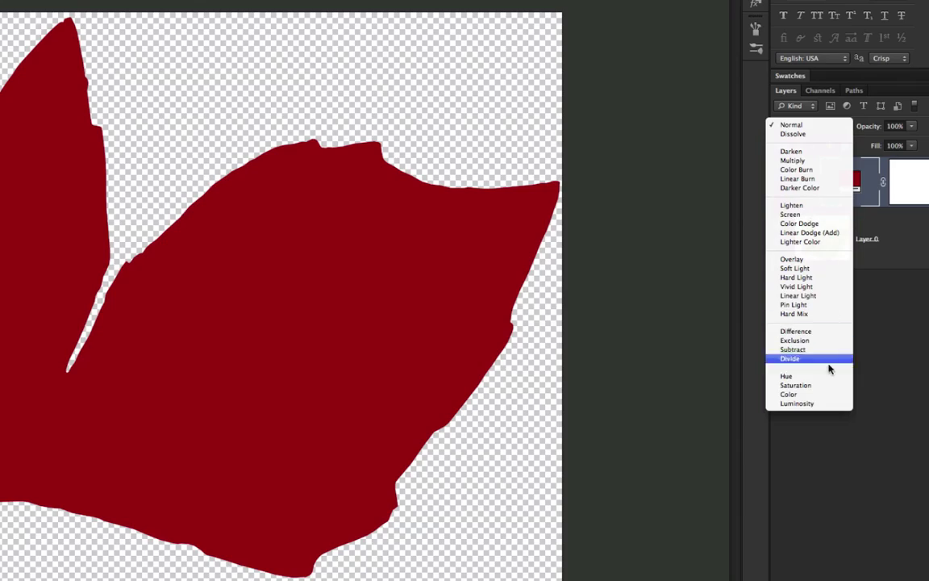
left_click(806, 394)
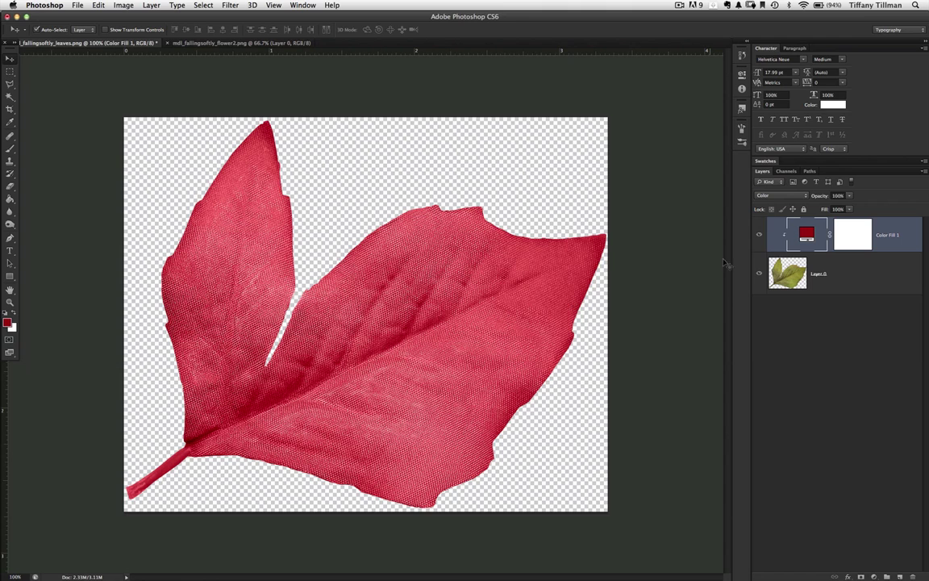
Reopen Color Fill 1's Color Picker and try lighter reds, then hues from cyan through blue
double_click(807, 236)
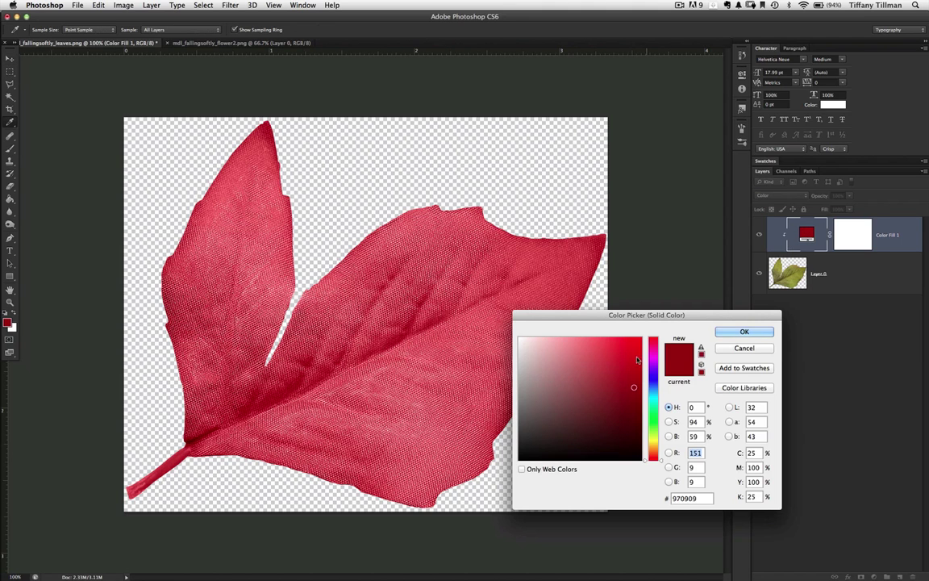
left_click(640, 393)
left_click_drag(624, 415, 587, 360)
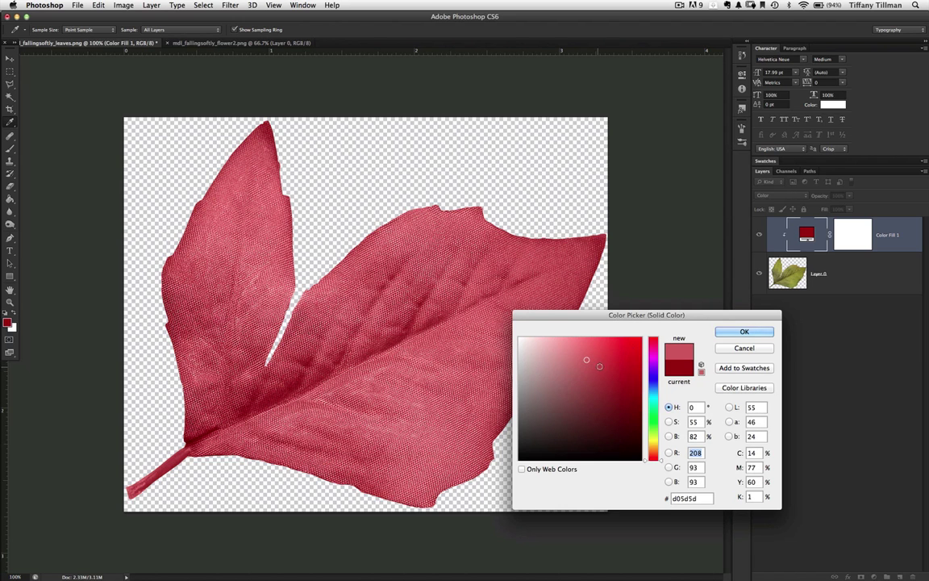
left_click(655, 402)
left_click(655, 374)
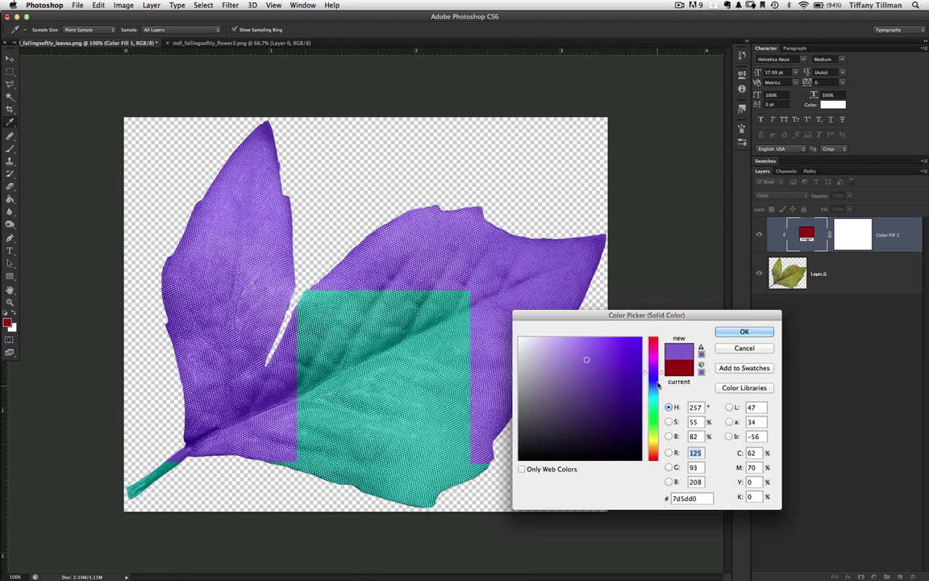
left_click(654, 353)
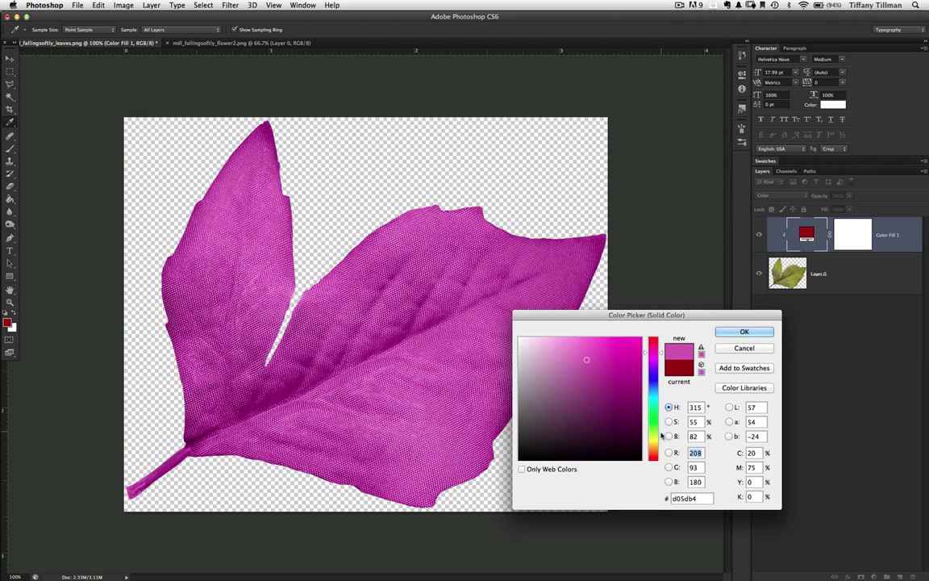
left_click(654, 441)
left_click(654, 425)
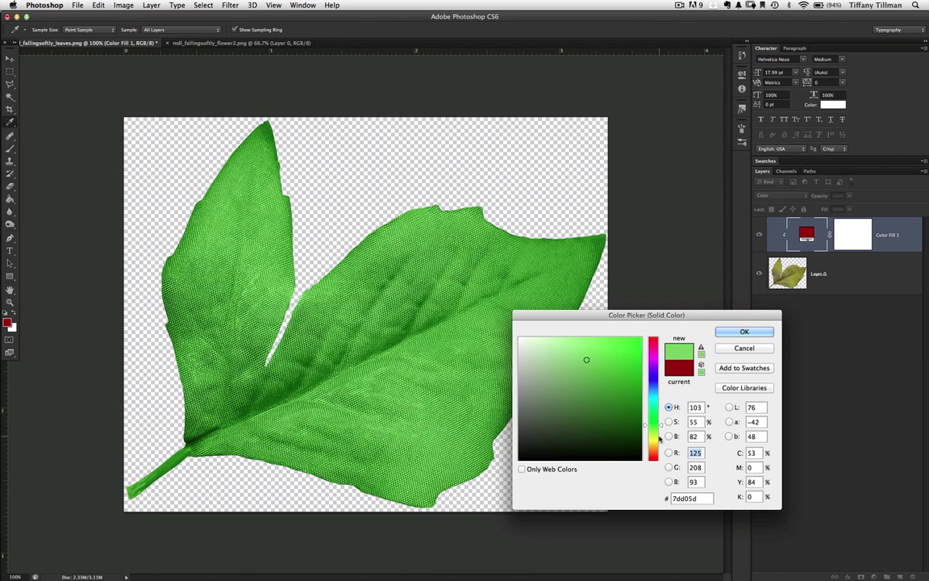
left_click(655, 450)
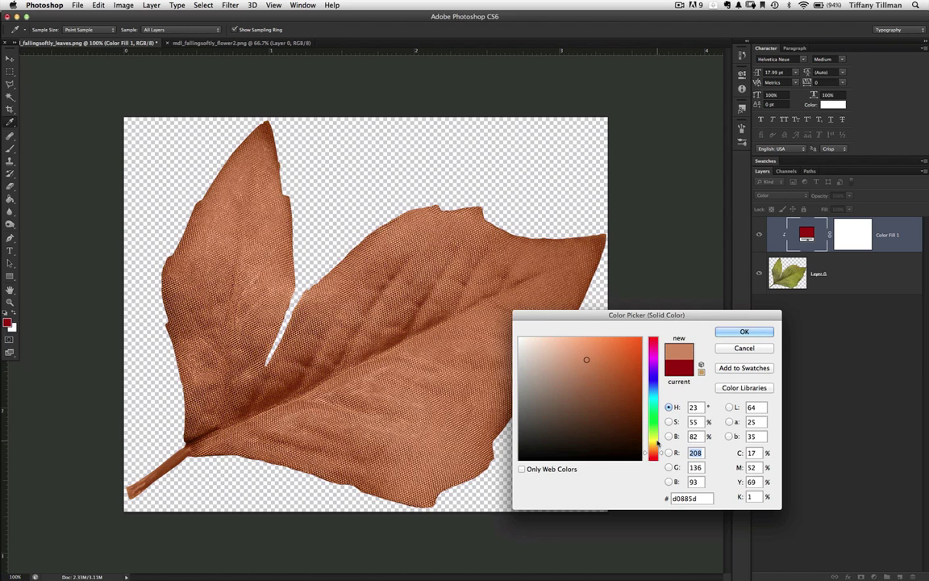
left_click(655, 440)
left_click(655, 379)
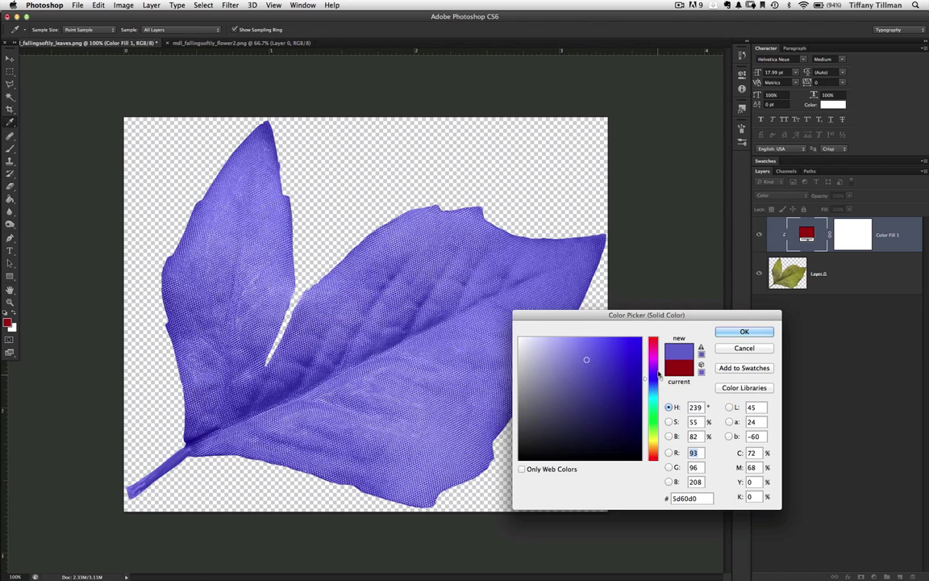
Try vivid, pale, navy and medium blues, then slide the hue to magenta a02671
left_click(635, 342)
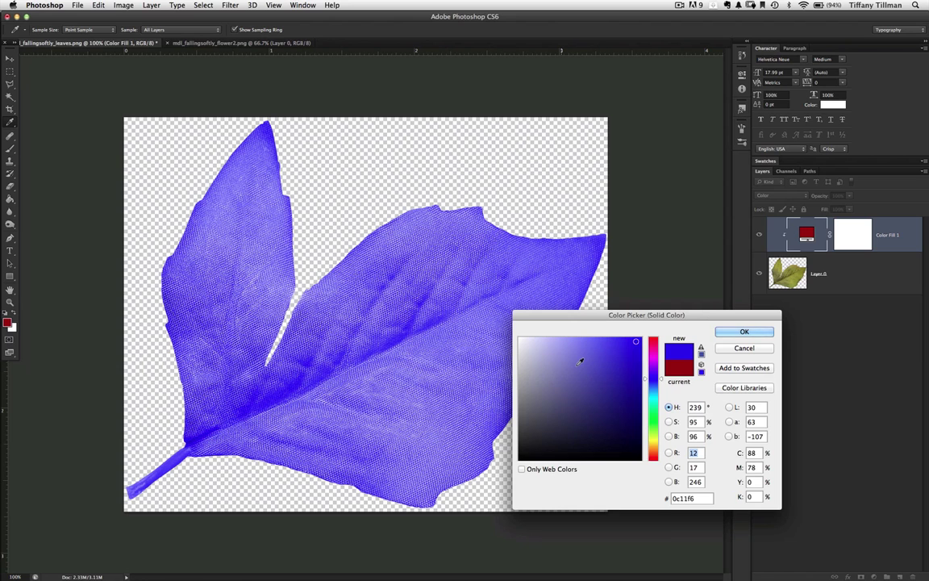
left_click(538, 343)
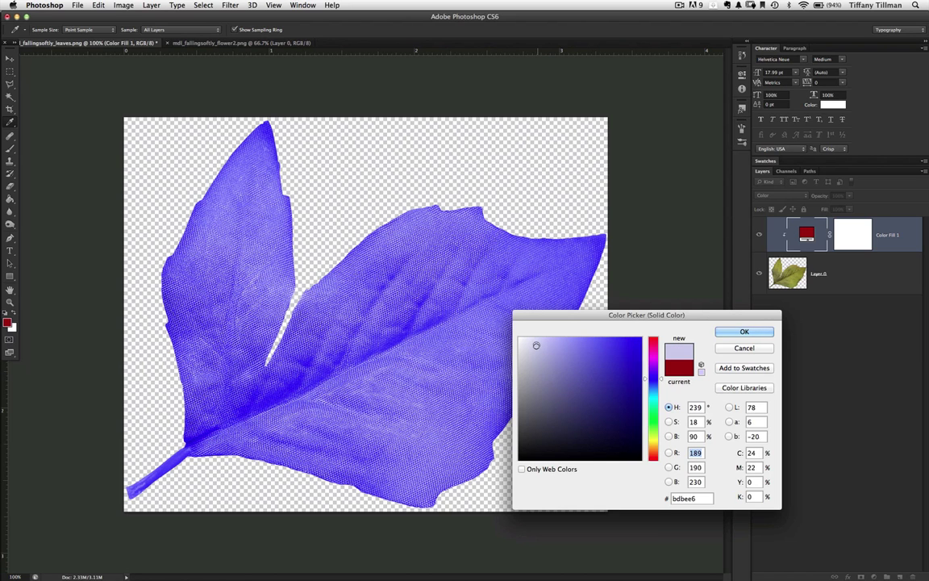
left_click(614, 439)
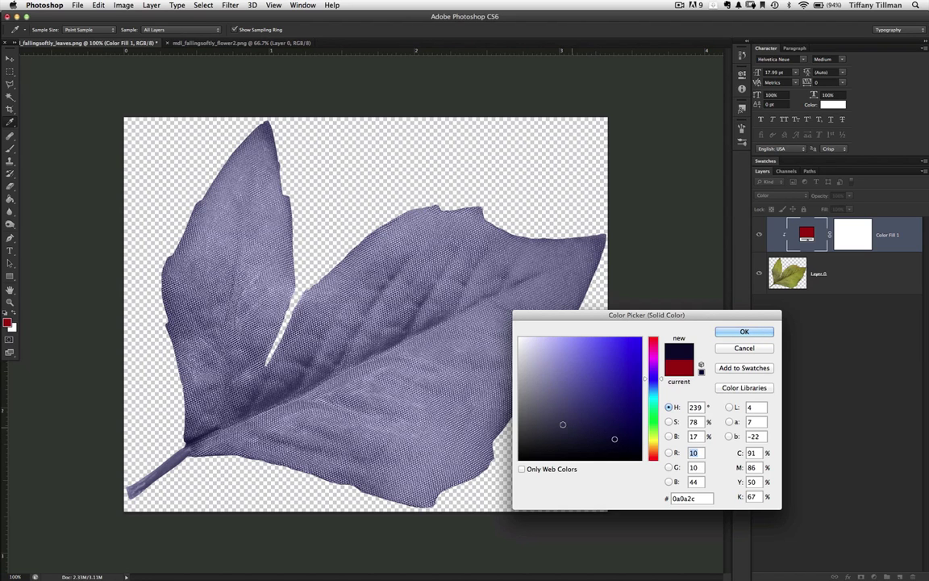
left_click(605, 385)
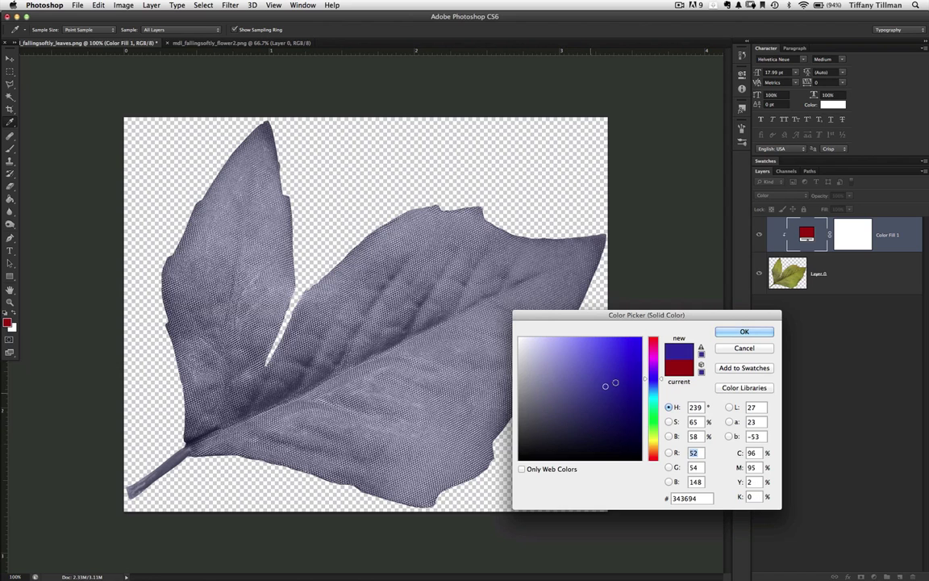
mouse_move(657, 378)
left_mouse_down()
mouse_move(657, 352)
mouse_move(656, 362)
left_mouse_up()
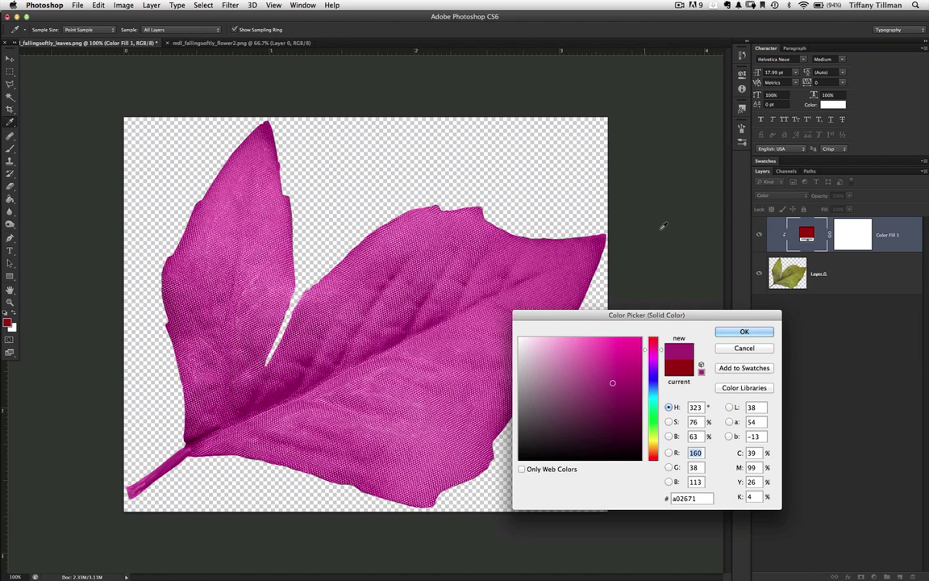
Preview Swatches 1, 4 and 3, then confirm Swatch 5 green 509a86 and collapse Swatches
left_click(766, 160)
left_click(768, 179)
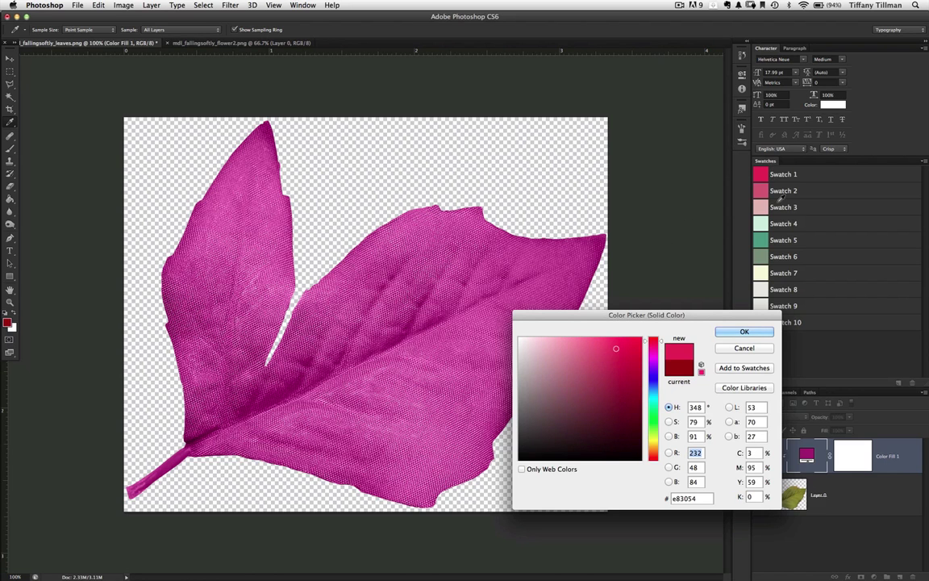
left_click(762, 223)
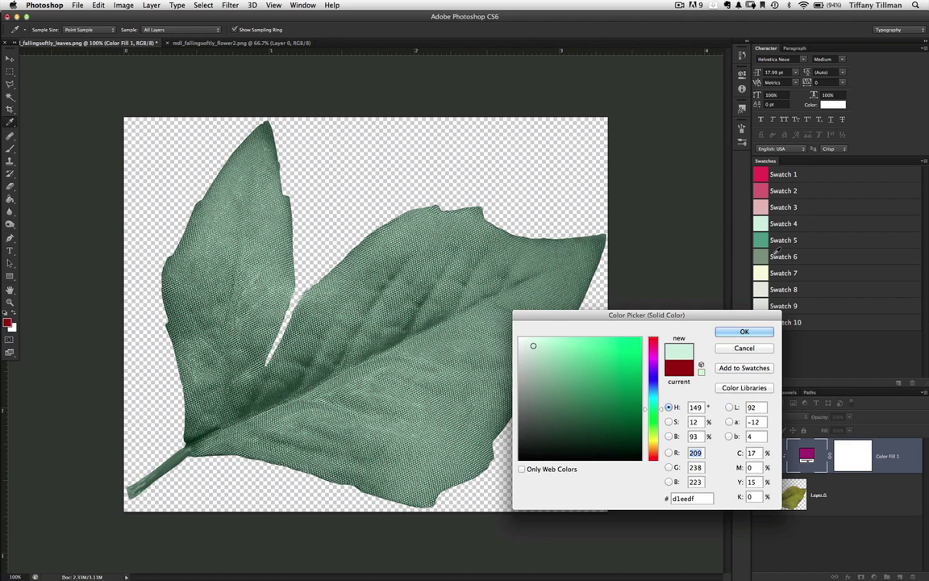
left_click(771, 211)
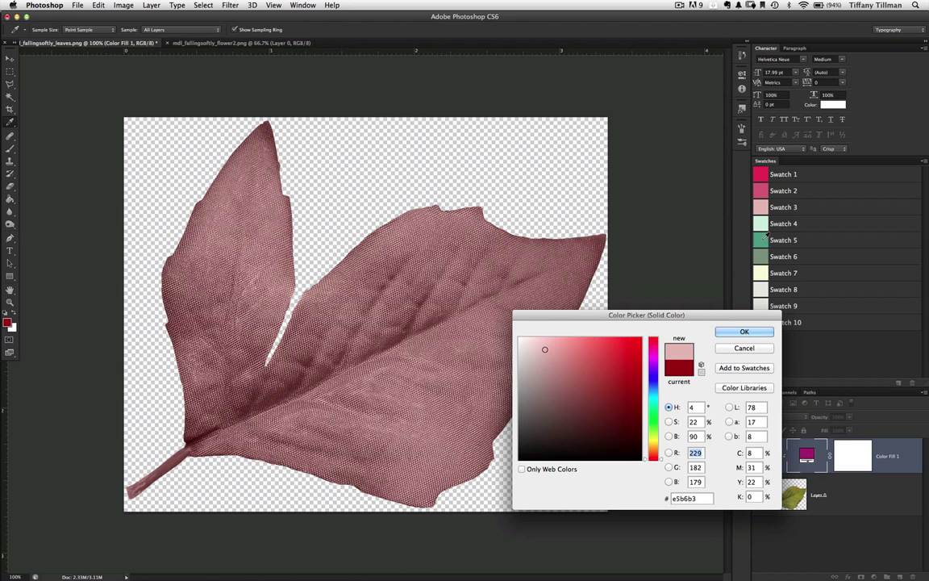
left_click(765, 238)
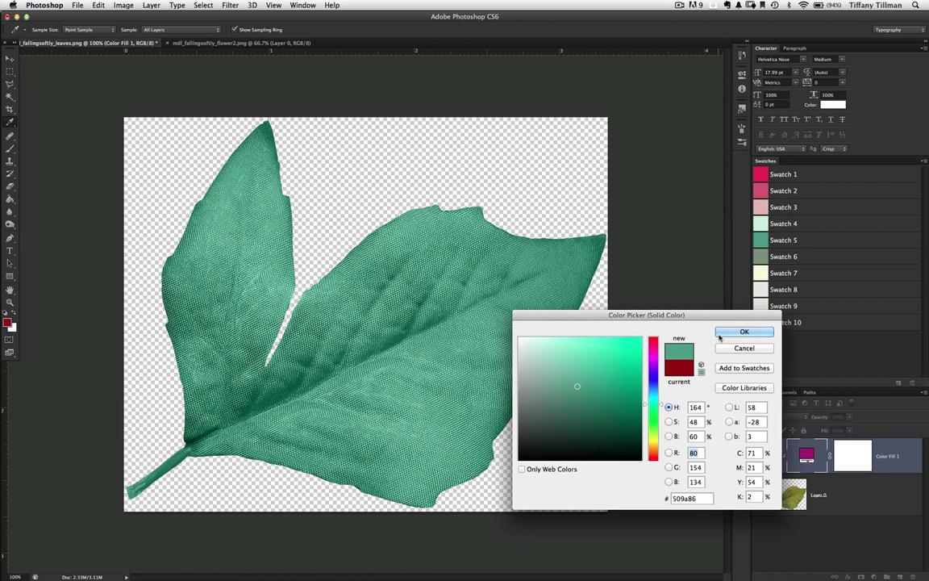
left_click(721, 335)
double_click(763, 161)
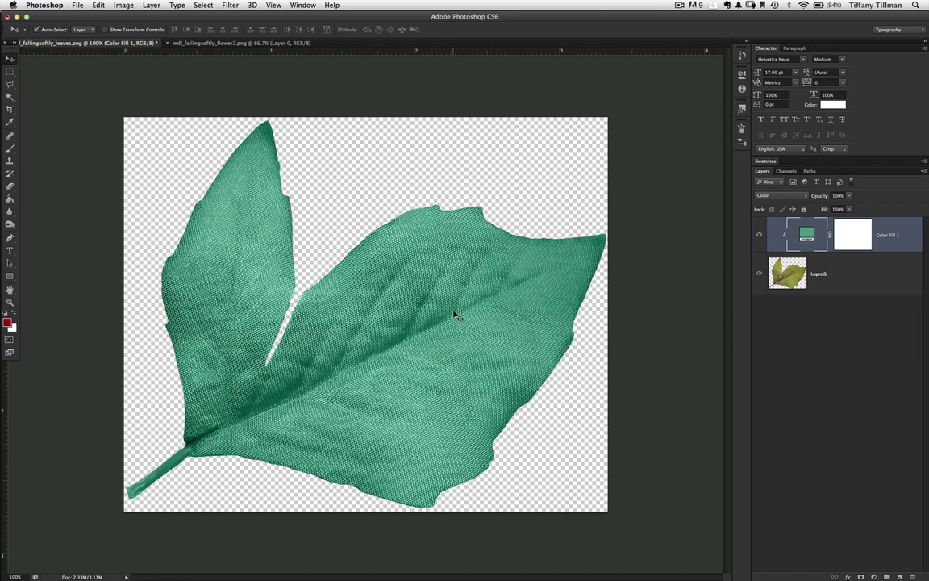
Compare with the original leaf, recolour the fill purple 8d509a, then switch to mdl_fallingsoftly_flower2.png
left_click(759, 236)
left_click(758, 235)
double_click(806, 234)
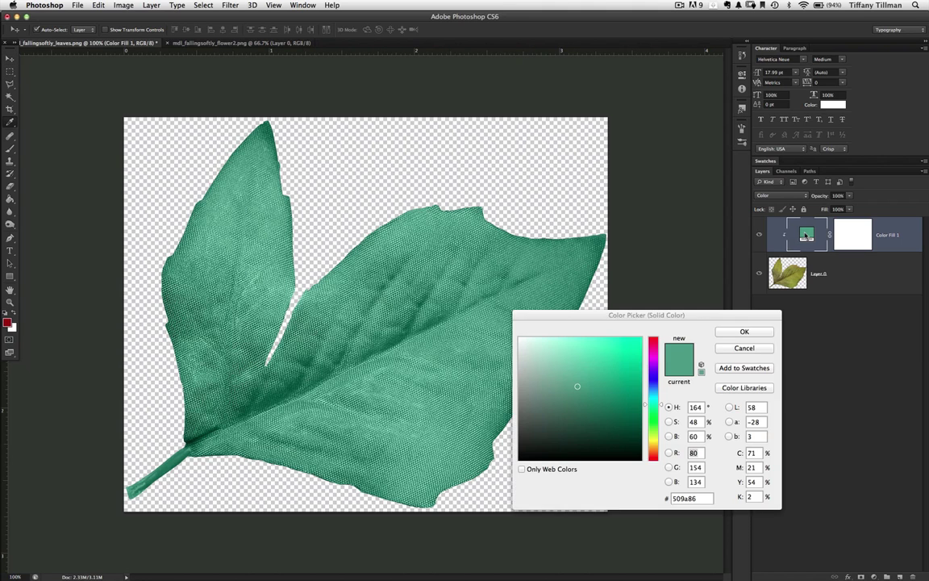
left_click(654, 361)
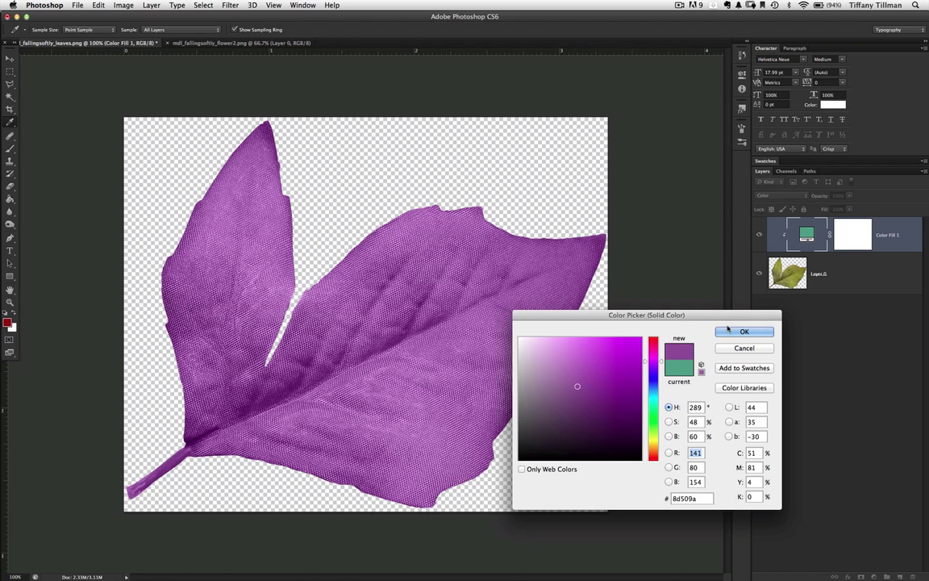
left_click(743, 333)
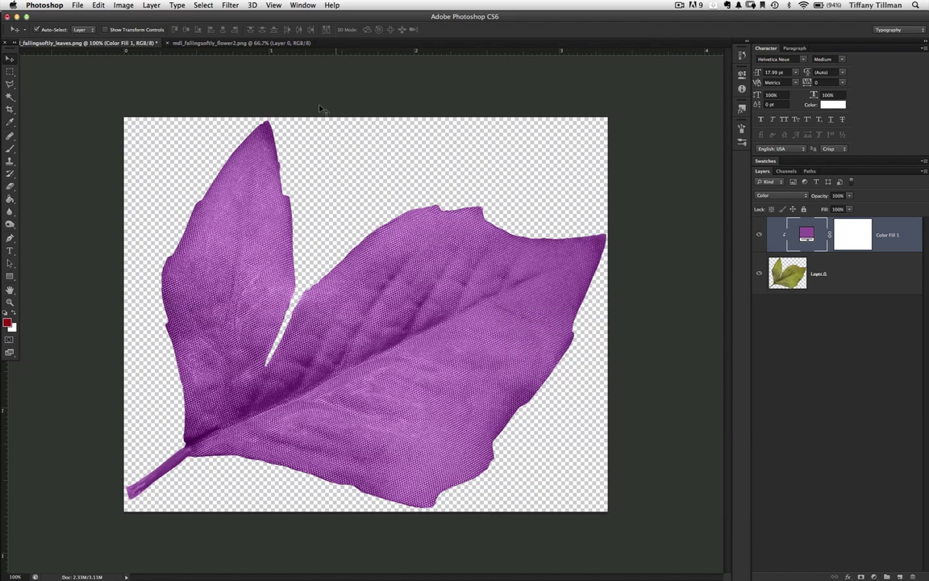
left_click(267, 42)
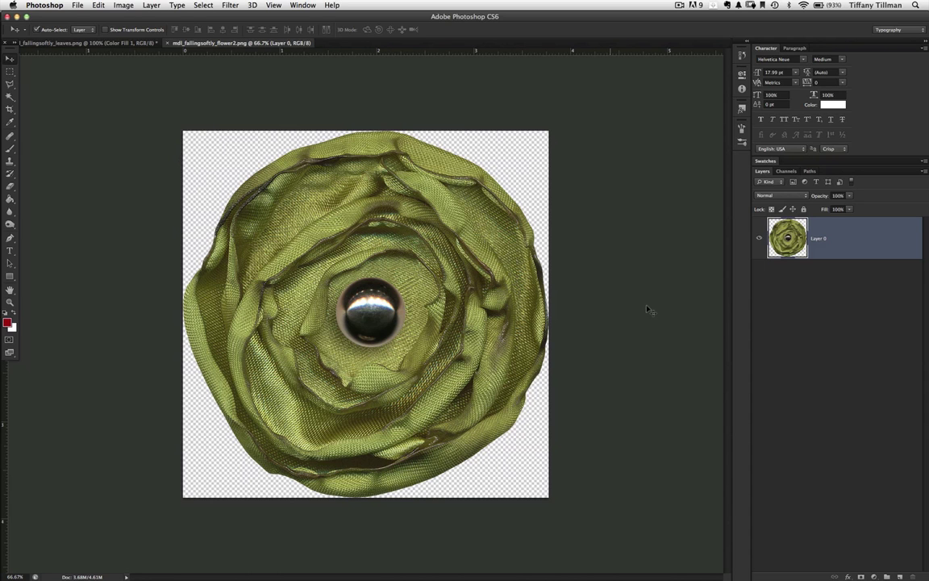
Add a dark red 970909 Solid Color fill to the flower and Alt-click to clip it to Layer 0
left_click(874, 575)
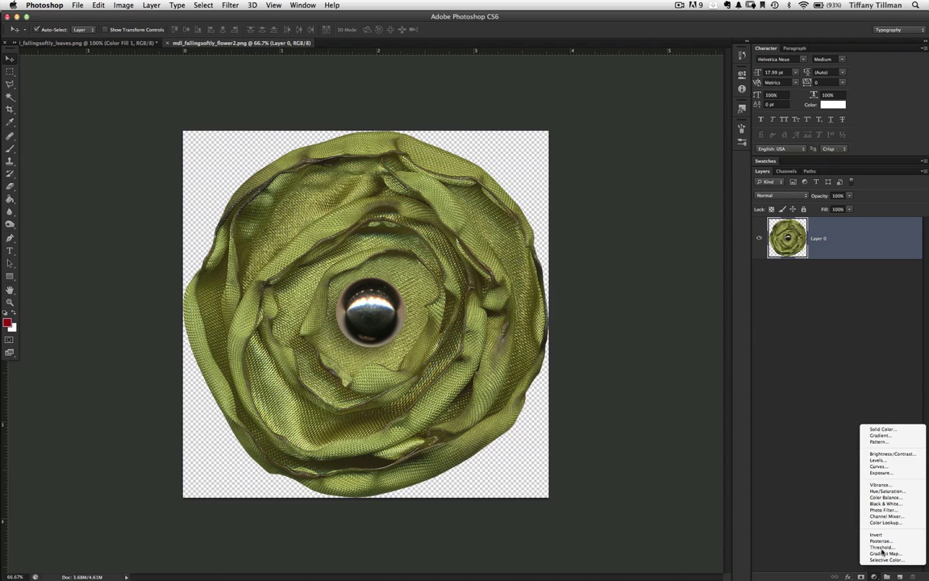
left_click(907, 433)
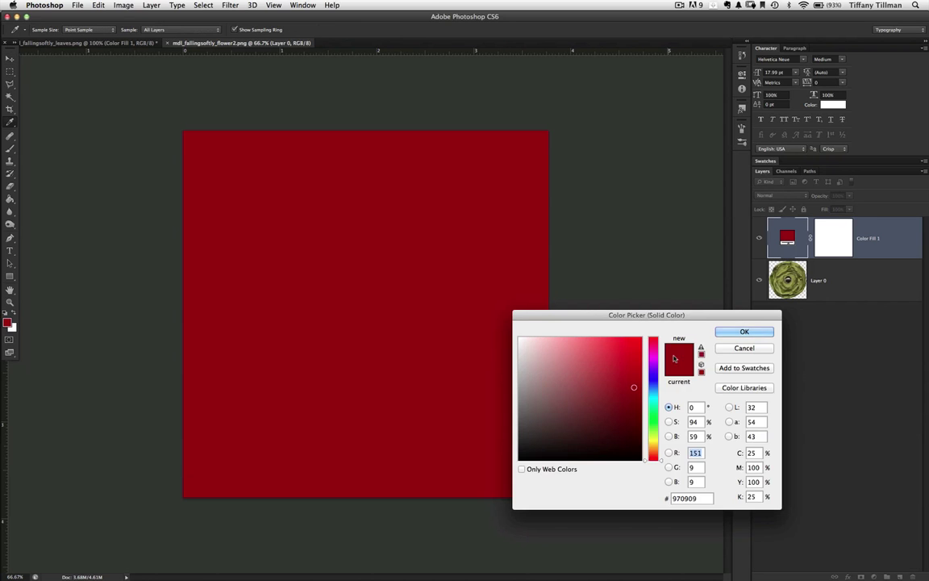
left_click(744, 332)
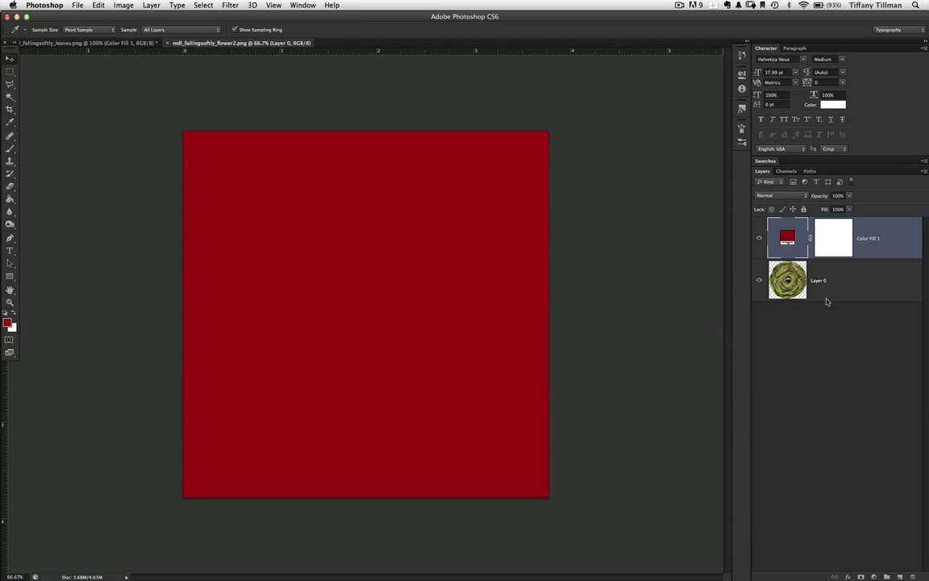
left_click(877, 261, "alt")
Set the flower's Color Fill 1 to Color blend mode, compare it off and on, and target its mask
left_click(779, 195)
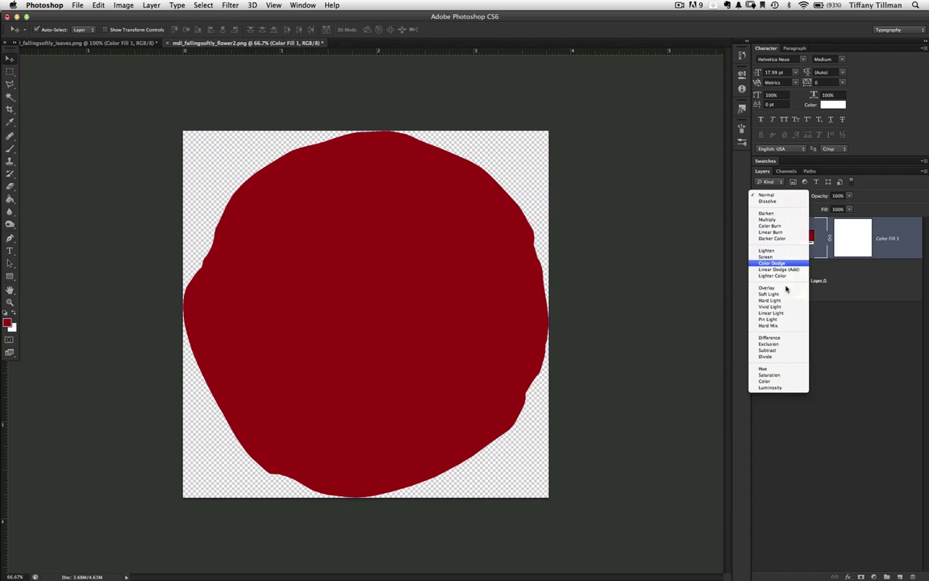
left_click(766, 381)
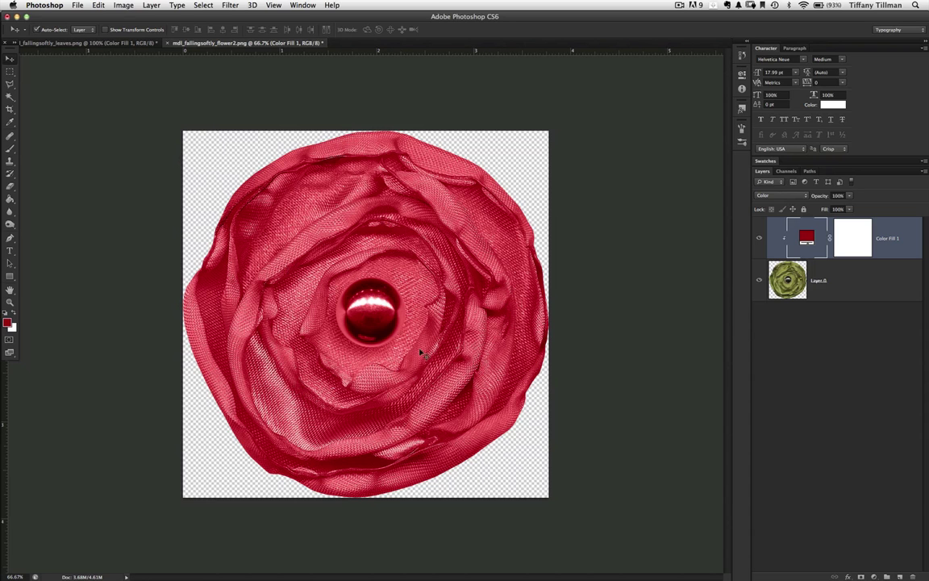
left_click(759, 241)
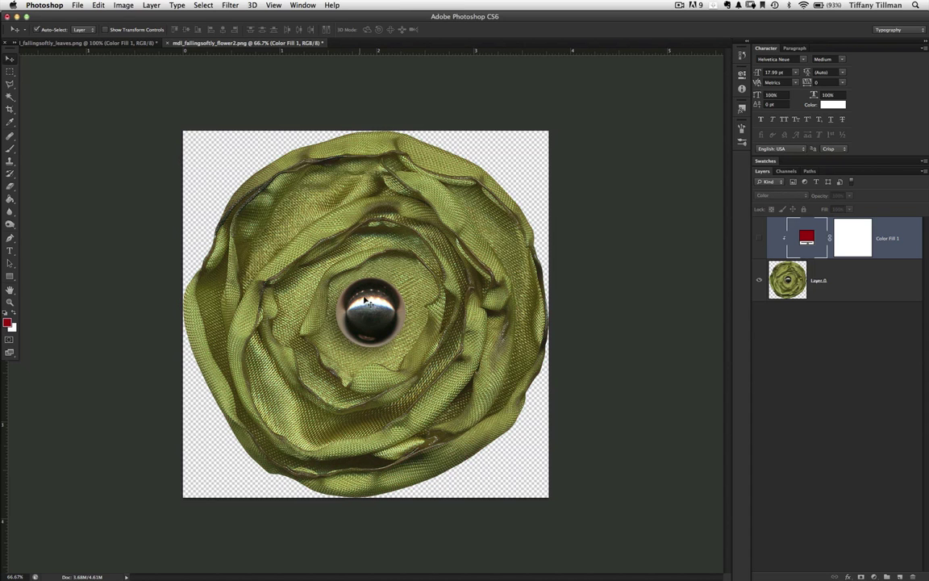
left_click(759, 238)
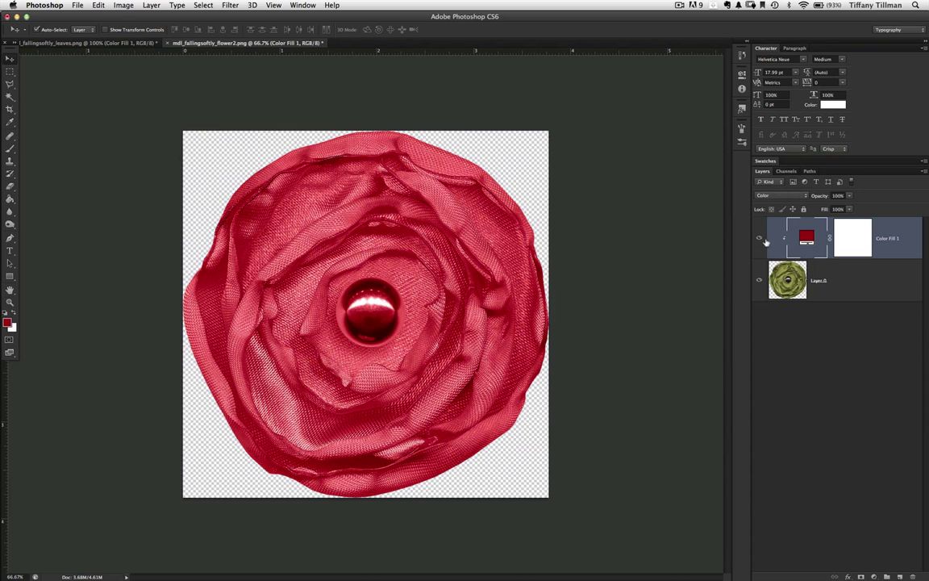
left_click(845, 231)
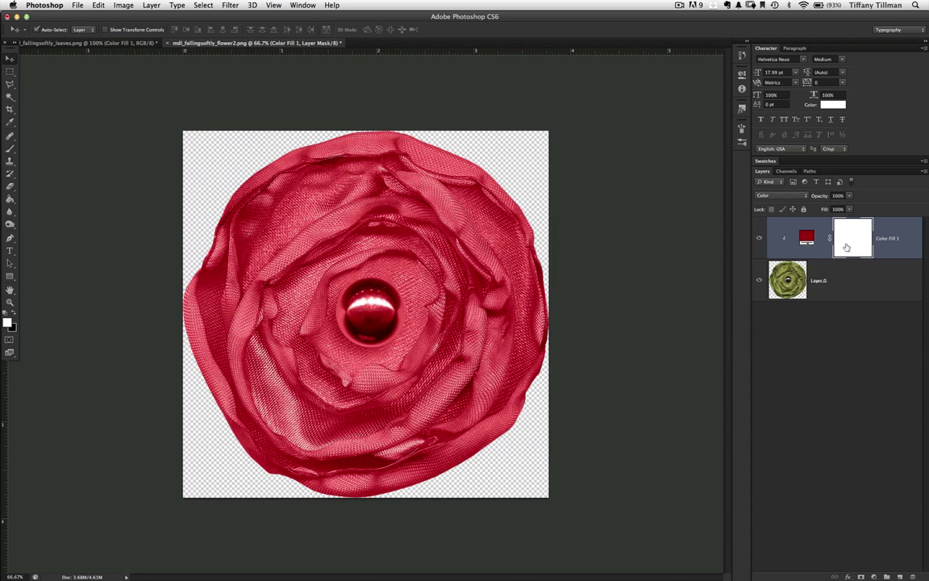
With the fill mask targeted, take the Brush tool and choose a Soft Round 200 px tip
left_click(807, 237)
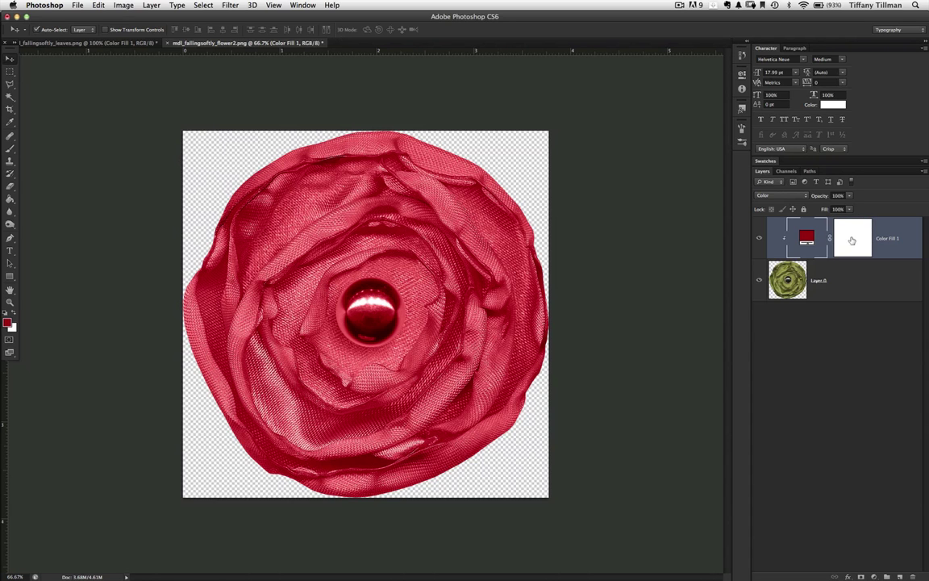
left_click(853, 238)
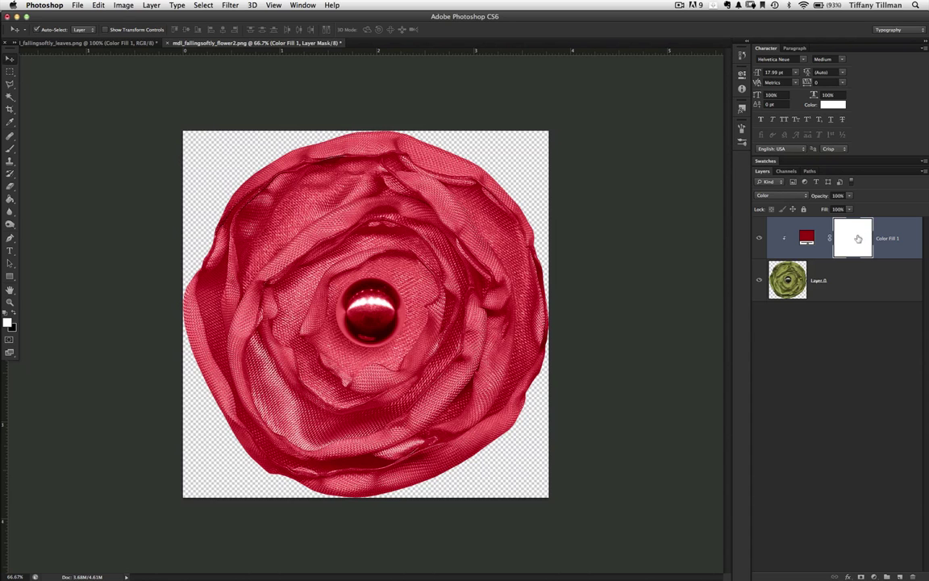
key("b")
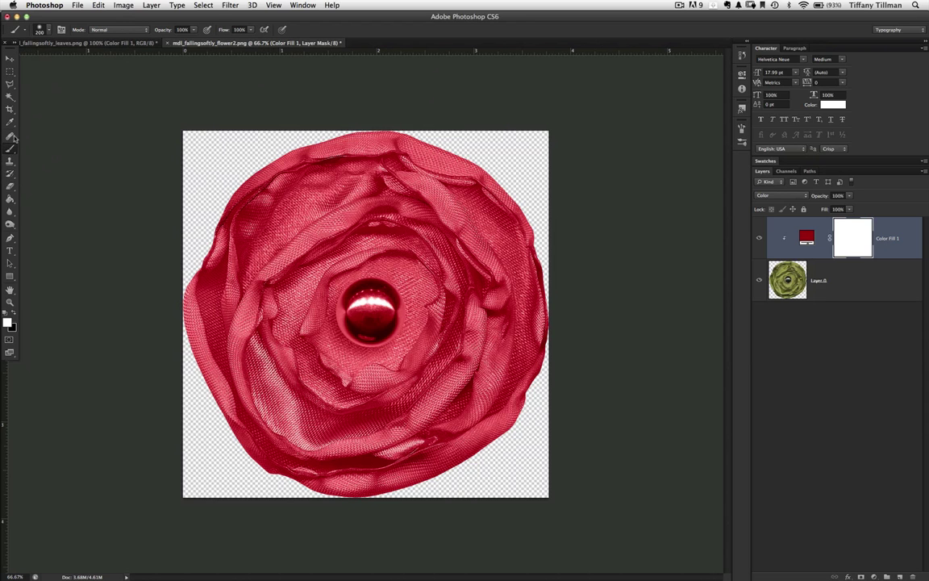
left_click(45, 30)
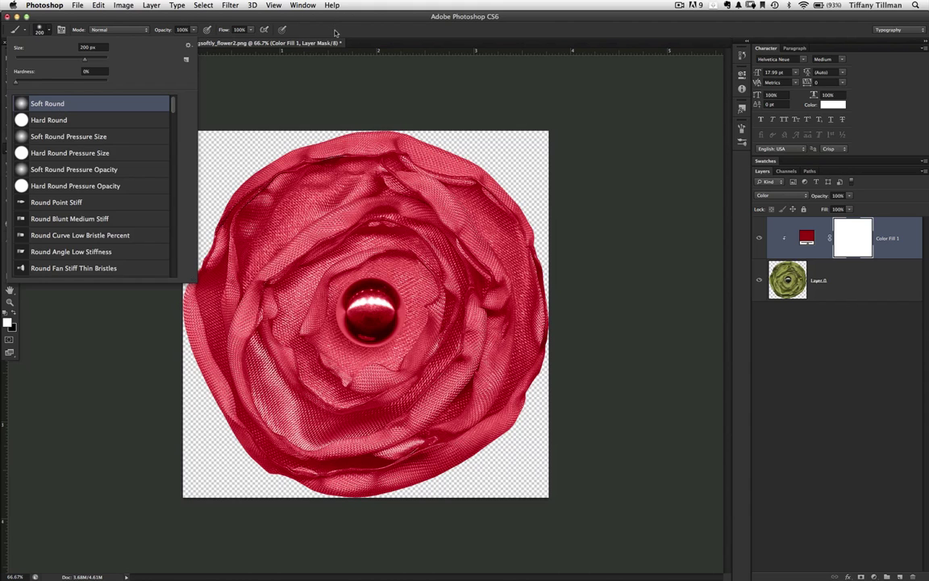
Set the foreground colour to black and return to the Brush tool
left_click(336, 32)
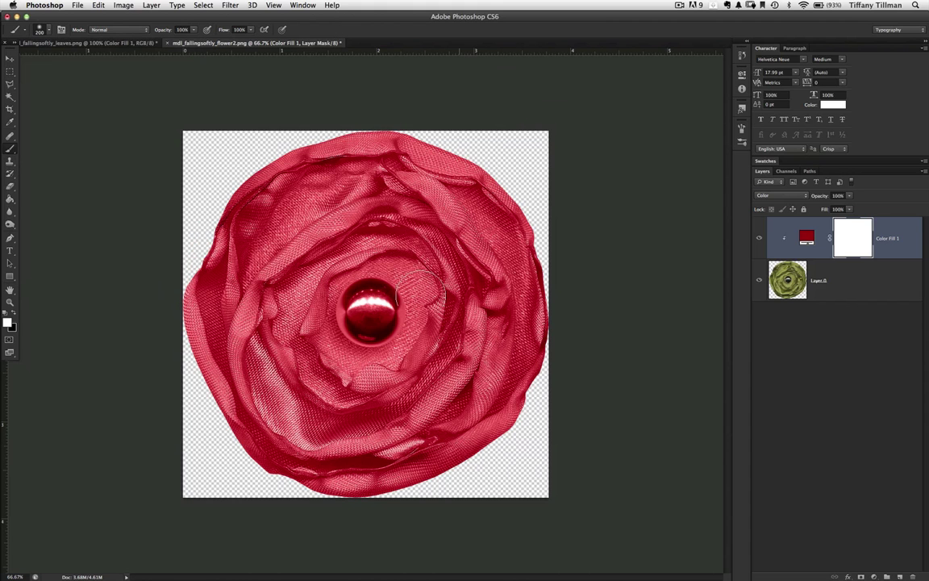
left_click(9, 323)
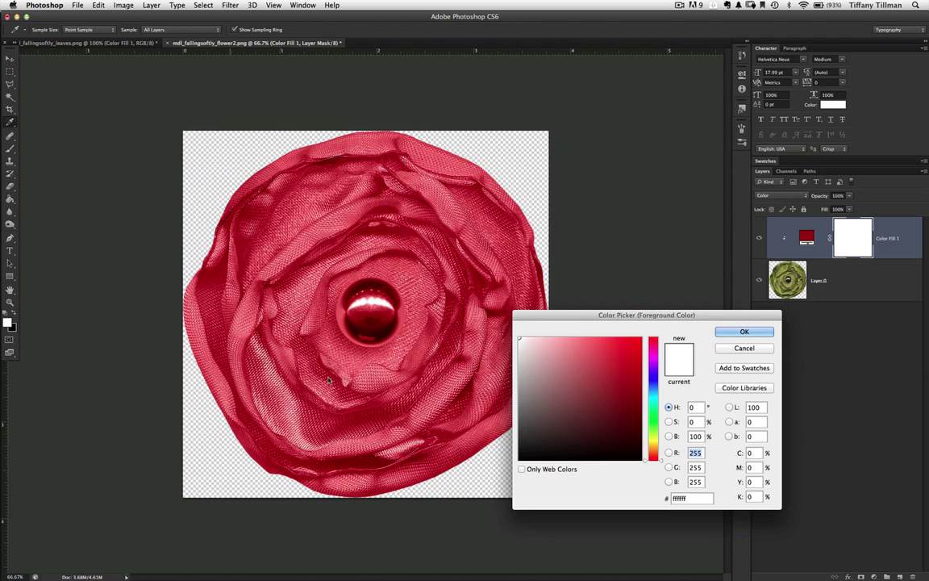
left_click_drag(565, 396, 518, 460)
left_click(720, 336)
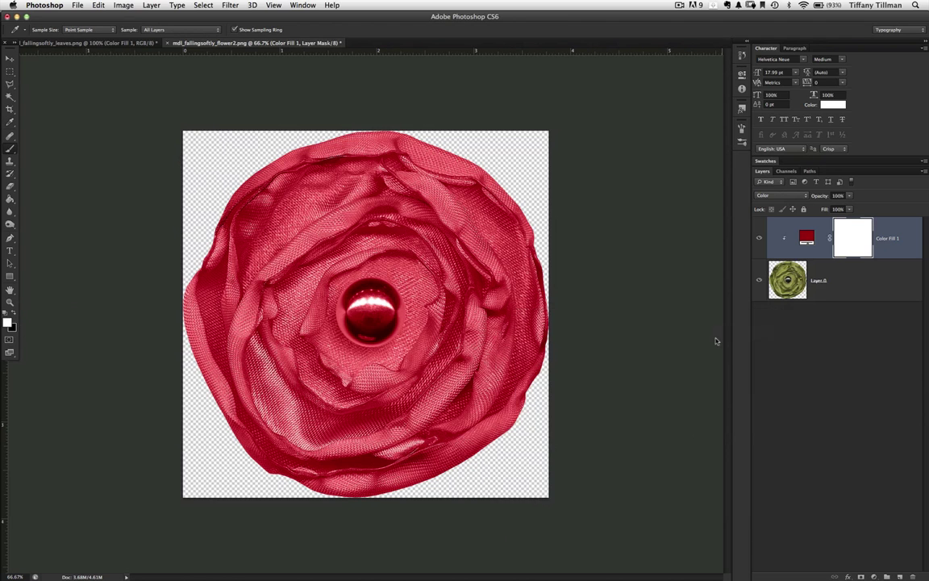
key("b")
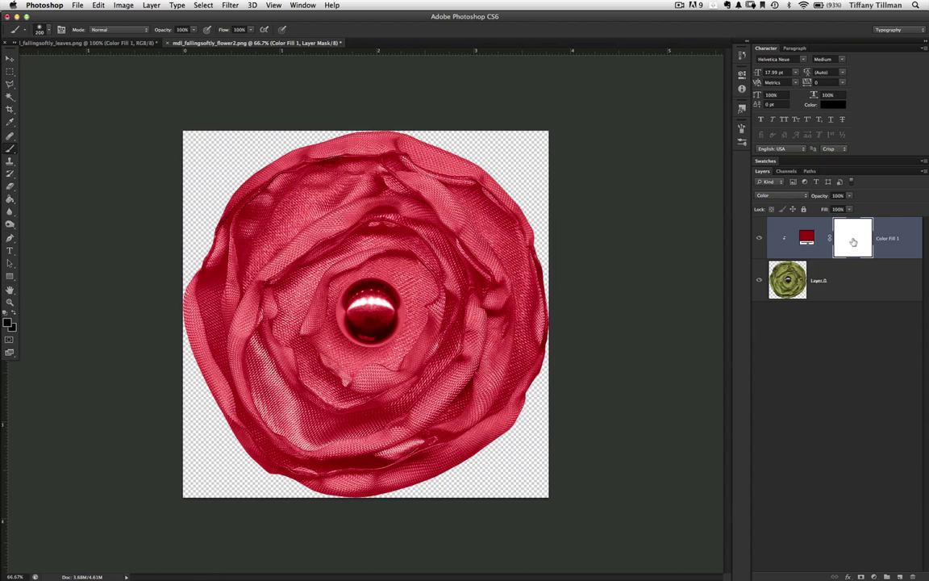
Paint black on the mask over the centre bead, correcting with white and a 175 px brush
left_click_drag(370, 311, 369, 315)
mouse_move(335, 286)
left_mouse_down()
mouse_move(397, 321)
mouse_move(395, 338)
mouse_move(333, 286)
left_mouse_up()
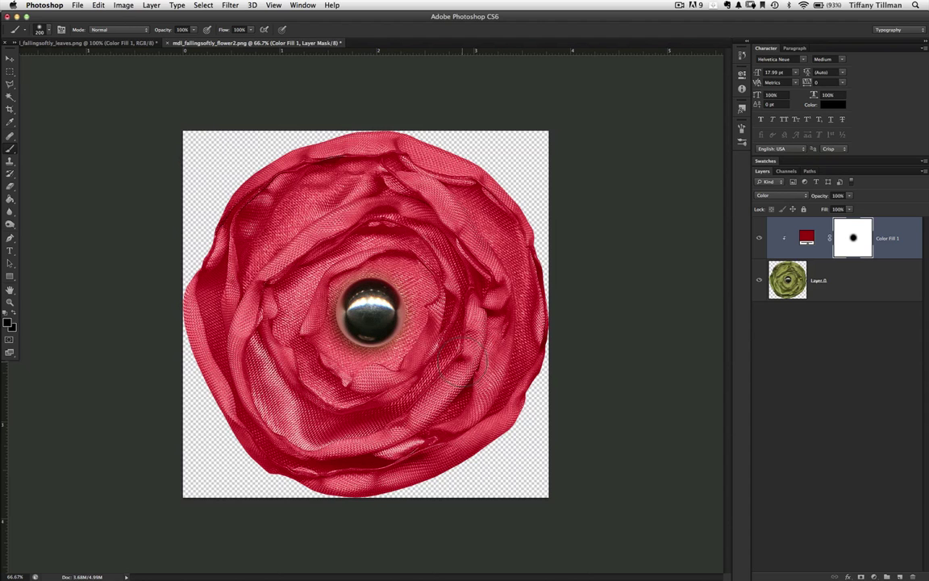
mouse_move(415, 325)
left_mouse_down()
mouse_move(380, 321)
mouse_move(423, 335)
left_mouse_up()
left_click(13, 313)
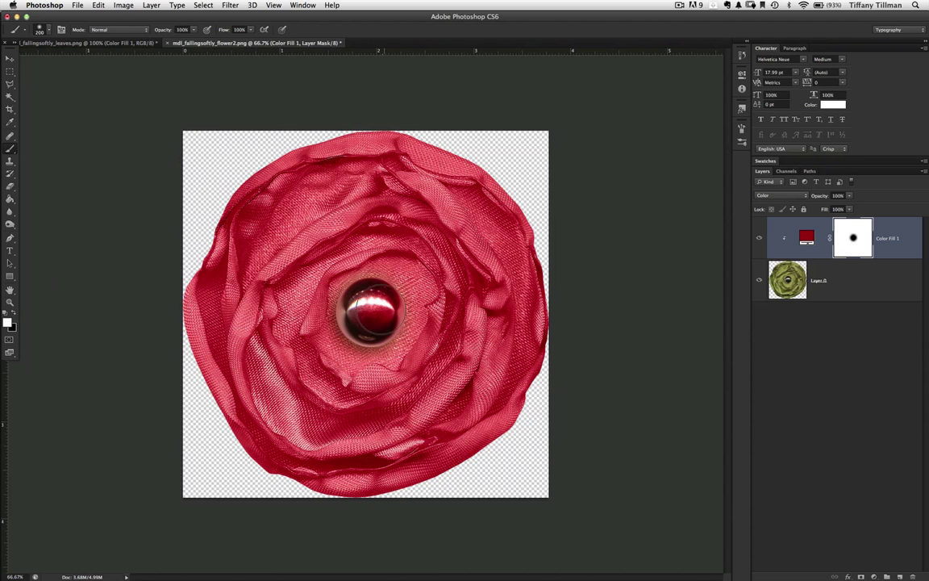
mouse_move(327, 303)
left_mouse_down()
mouse_move(359, 319)
mouse_move(339, 322)
left_mouse_up()
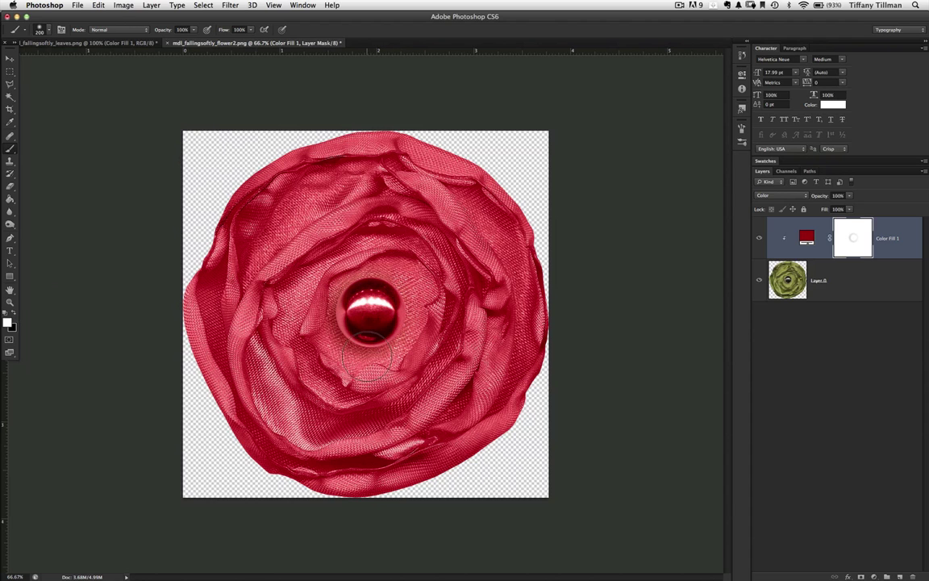
left_click(13, 315)
key("bracketleft")
mouse_move(373, 311)
left_mouse_down()
mouse_move(339, 282)
mouse_move(364, 308)
mouse_move(360, 321)
mouse_move(338, 297)
mouse_move(345, 282)
mouse_move(332, 260)
mouse_move(323, 278)
left_mouse_up()
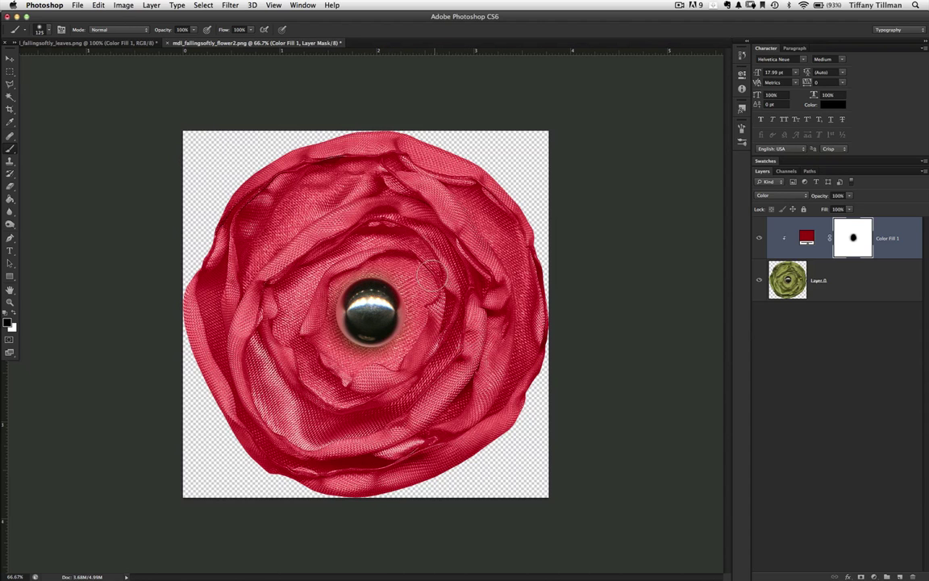
key("x")
Change Color Fill 1 to magenta #970963, then target its mask with default colours
double_click(807, 237)
left_click_drag(653, 456, 651, 433)
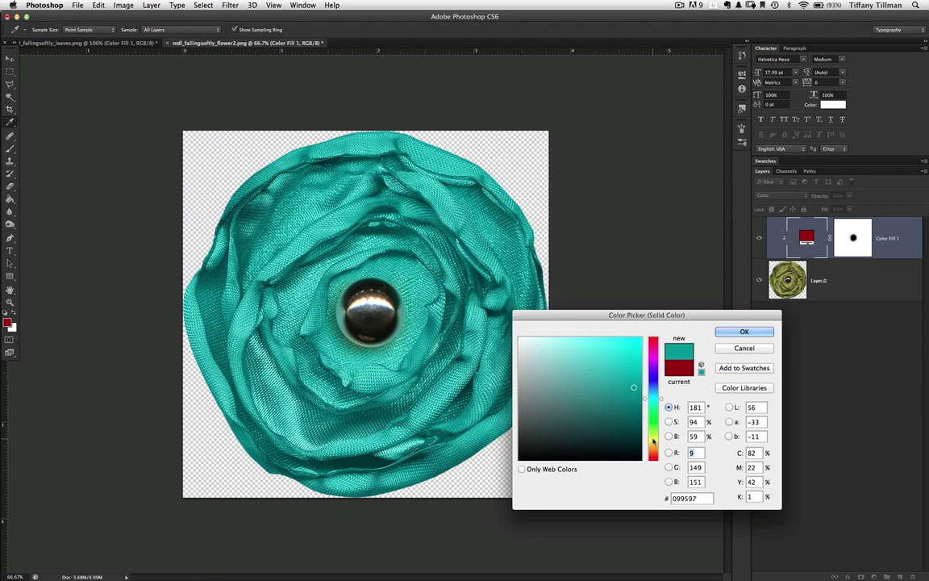
left_click(655, 438)
left_click(653, 349)
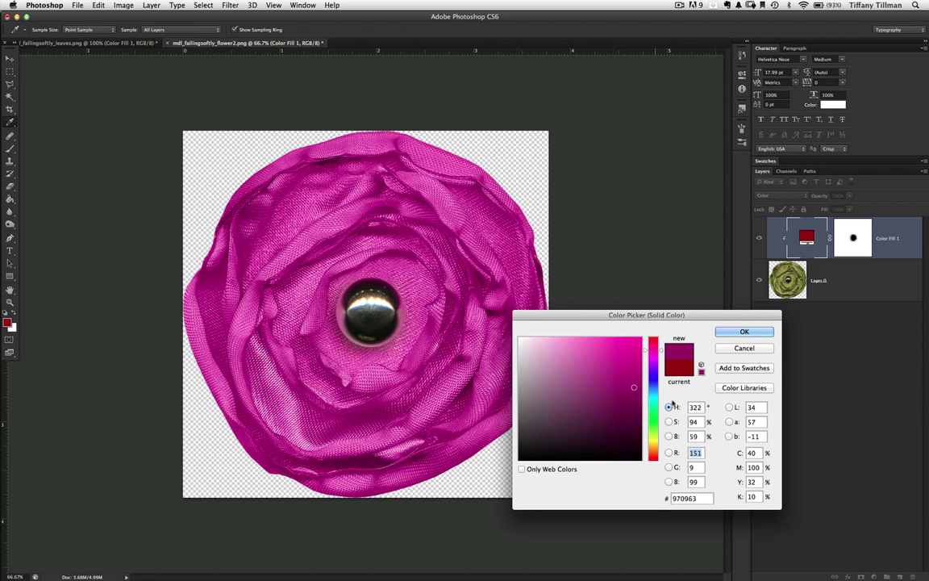
left_click(743, 330)
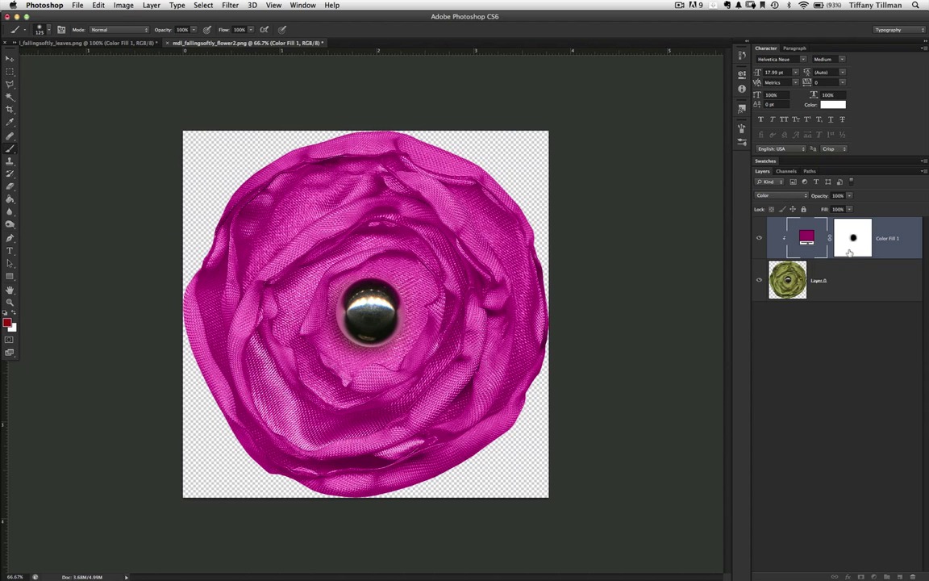
key("super+backslash")
key("d")
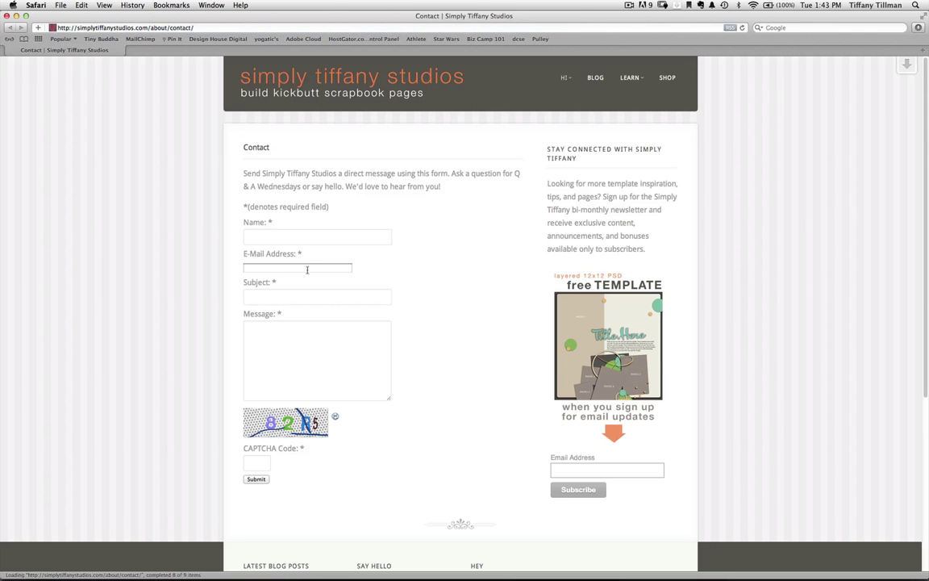
Write a short 'what's up' greeting to the studio owner in the contact form's Message field
left_click(292, 328)
type("H")
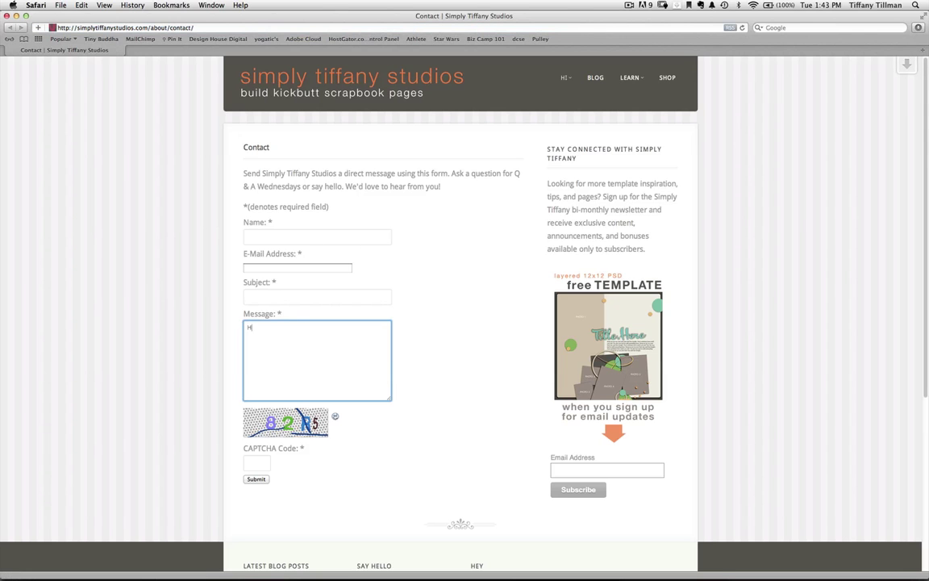
type("ey Tiff, what's up")
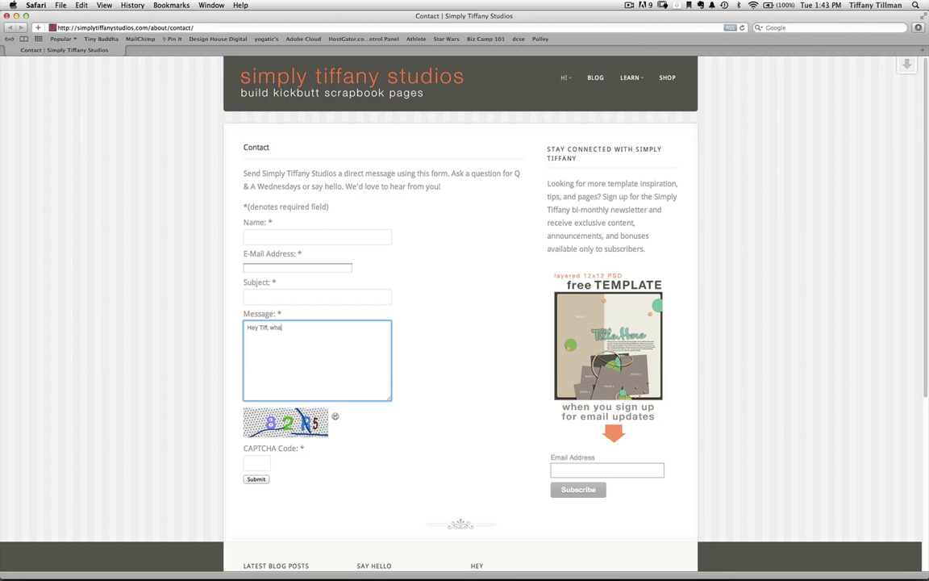